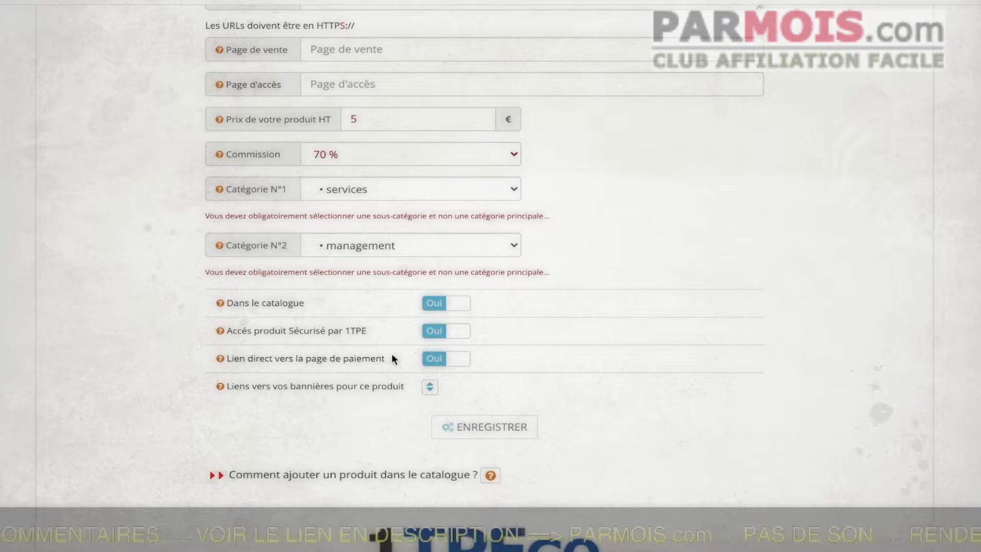
- Examine the optional banner link fields for the product and collapse them again
scroll(585, 357, down, 4)
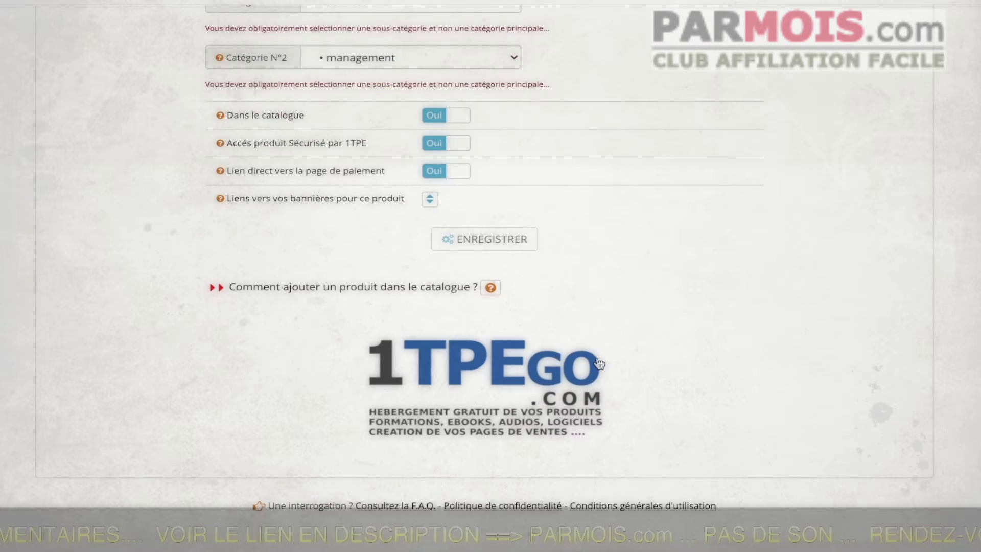
click(429, 199)
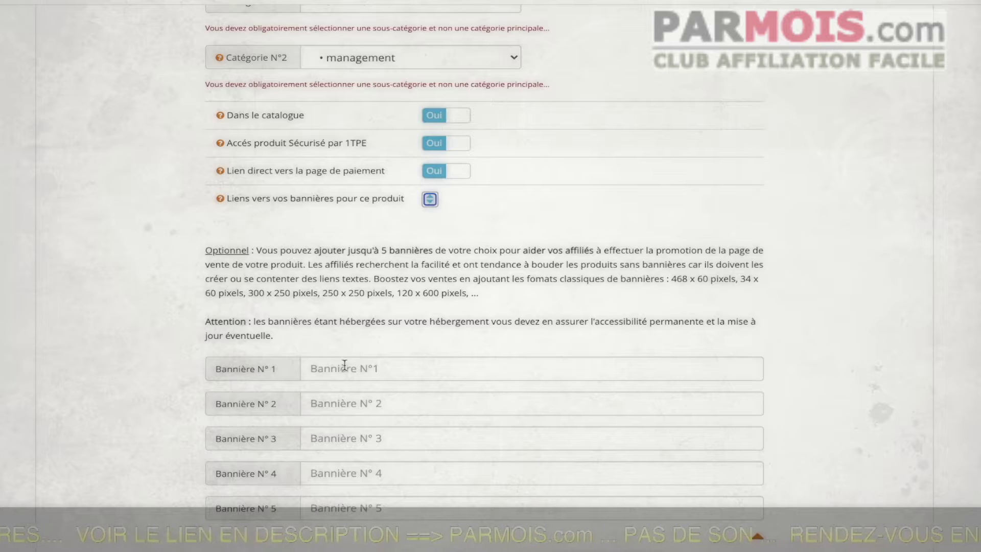
scroll(346, 340, down, 1)
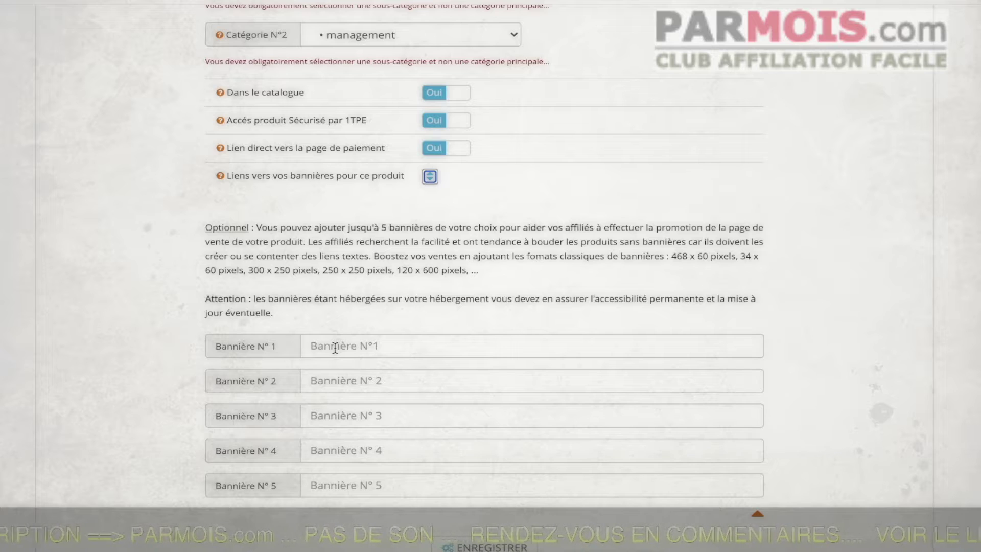
scroll(432, 217, down, 2)
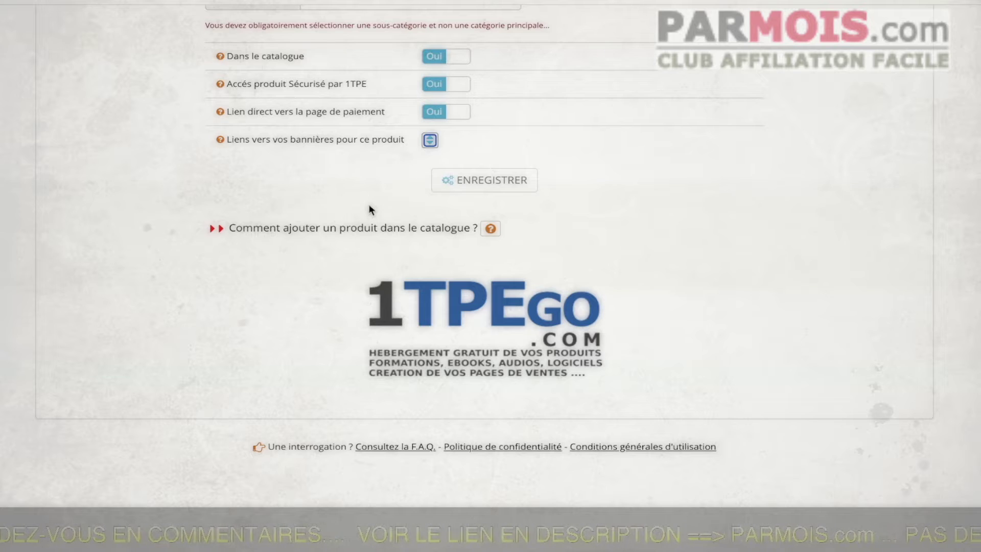
scroll(389, 195, up, 9)
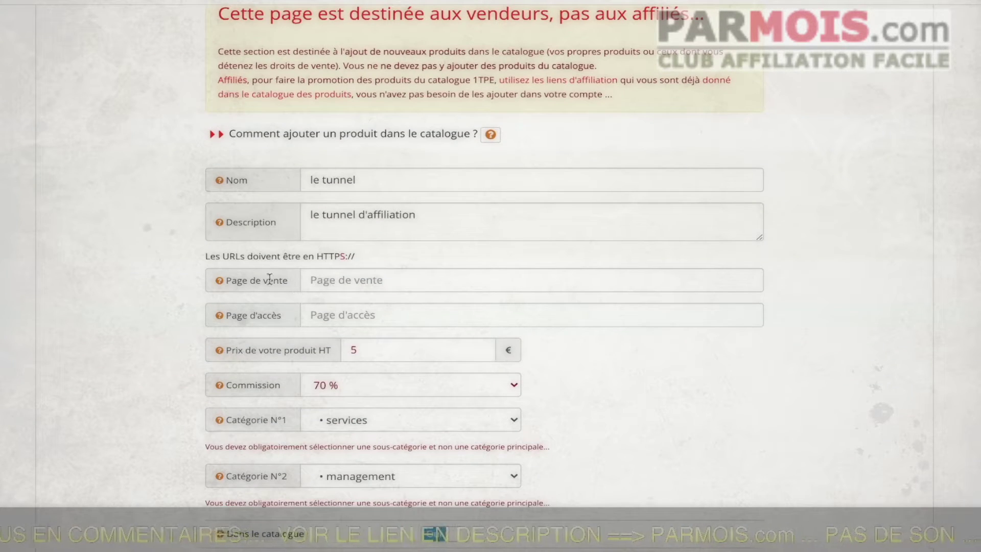
click(341, 285)
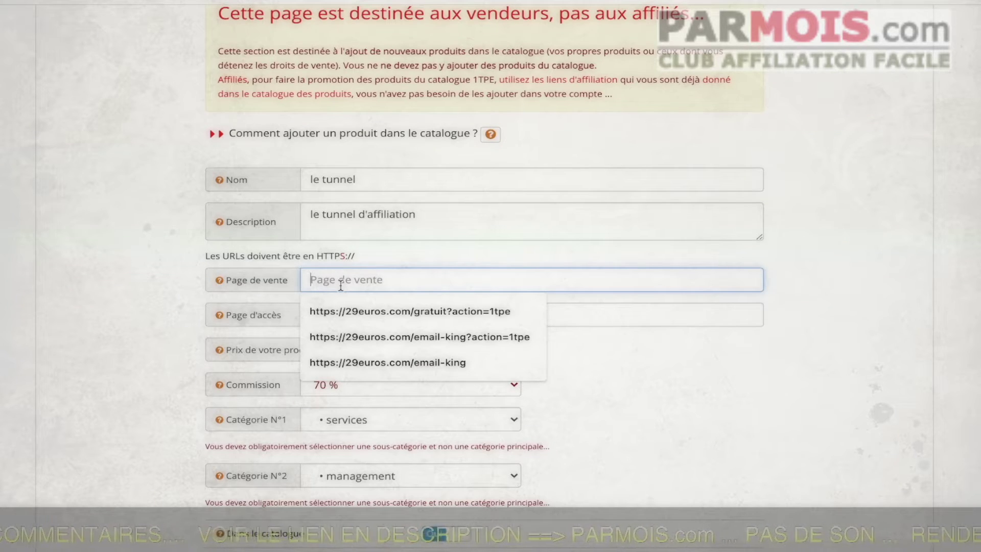
text(https://tape)
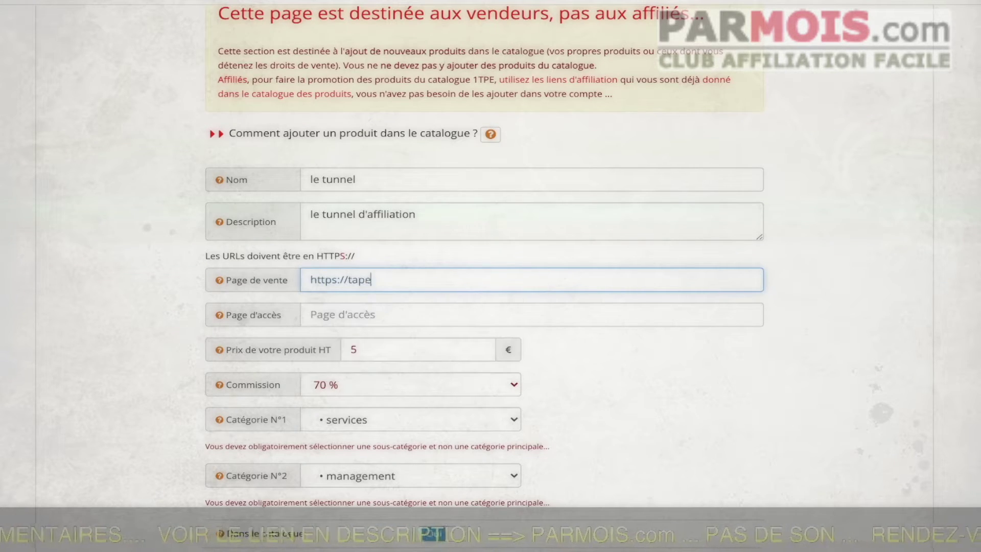
text(zinfo.com/)
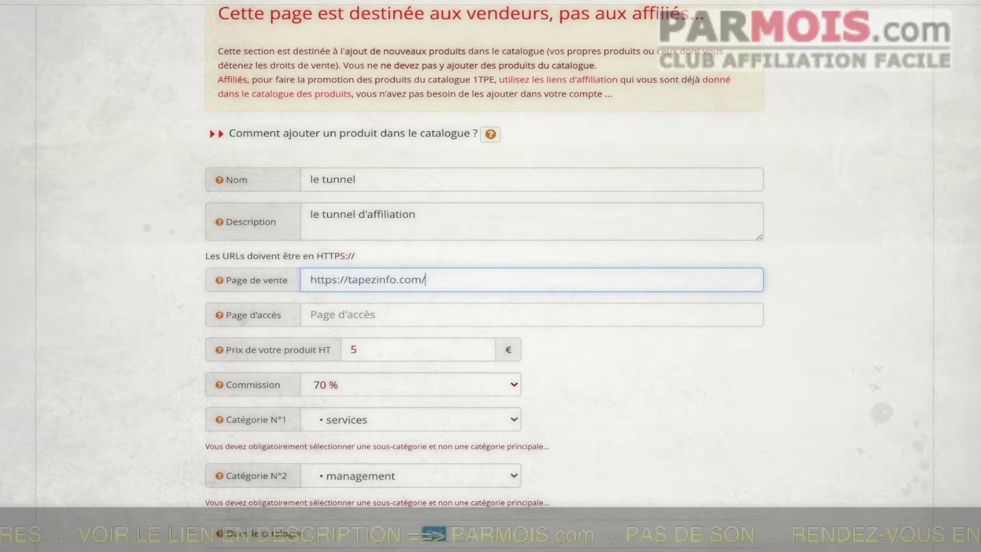
text(1tpe-)
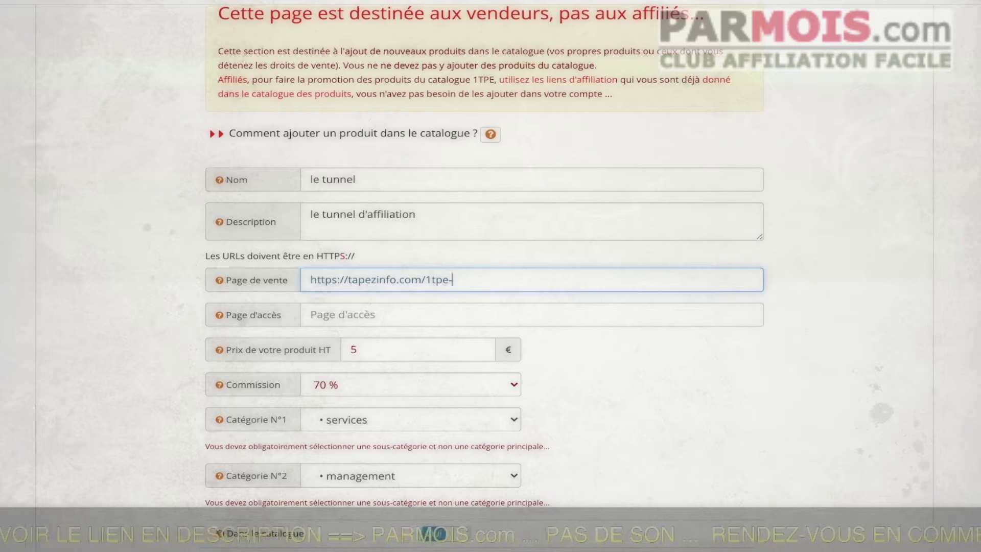
text(letunnel)
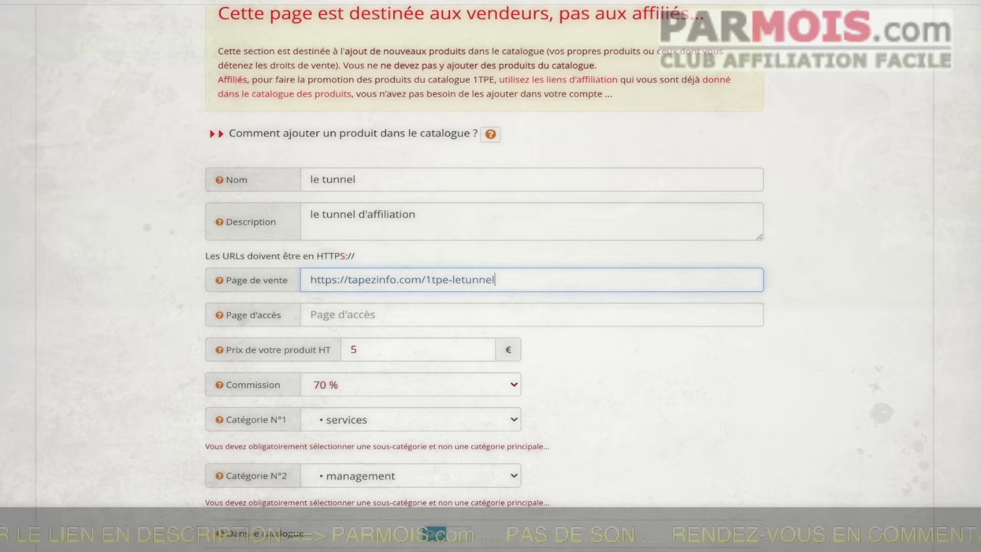
drag(521, 281, 280, 272)
key(ctrl+c)
key(Tab)
key(ctrl+v)
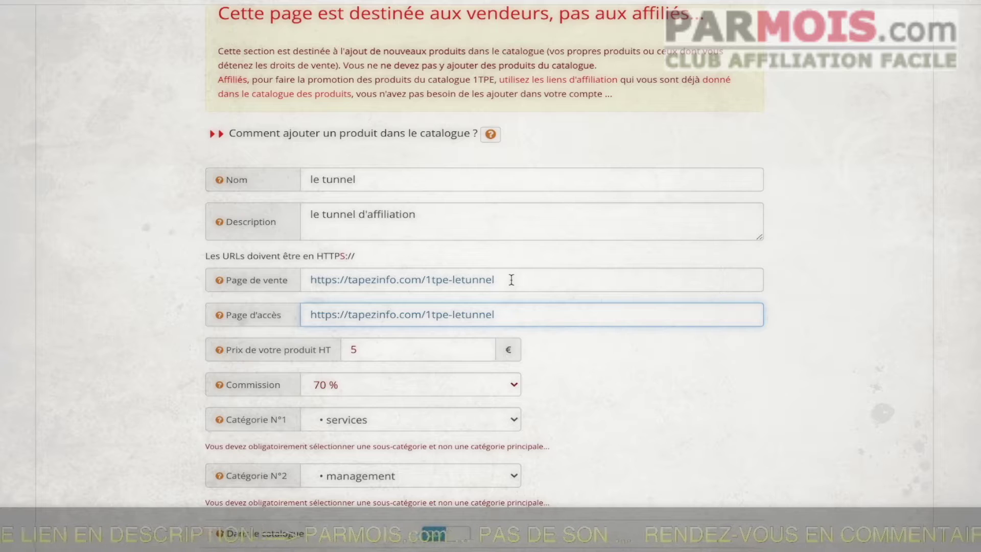
text(-)
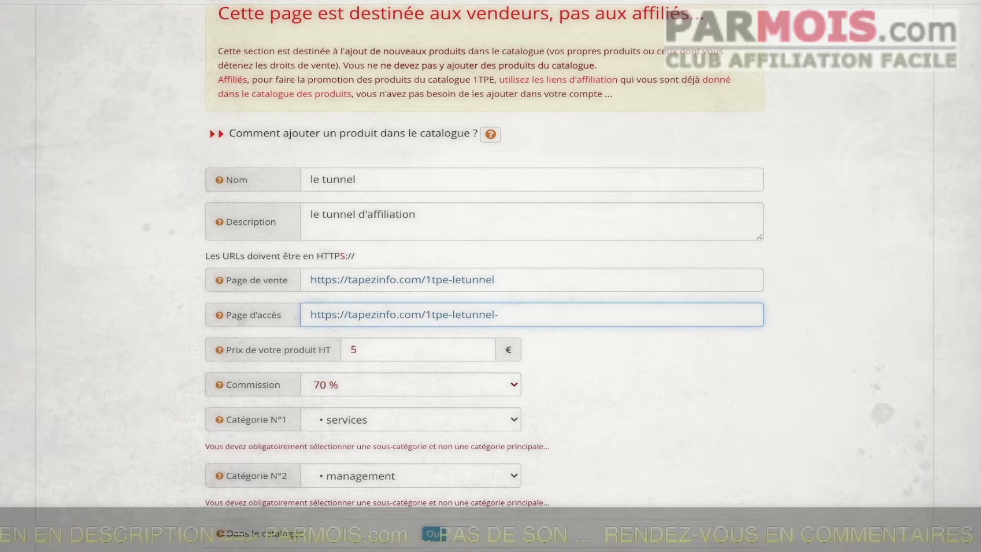
text(livre)
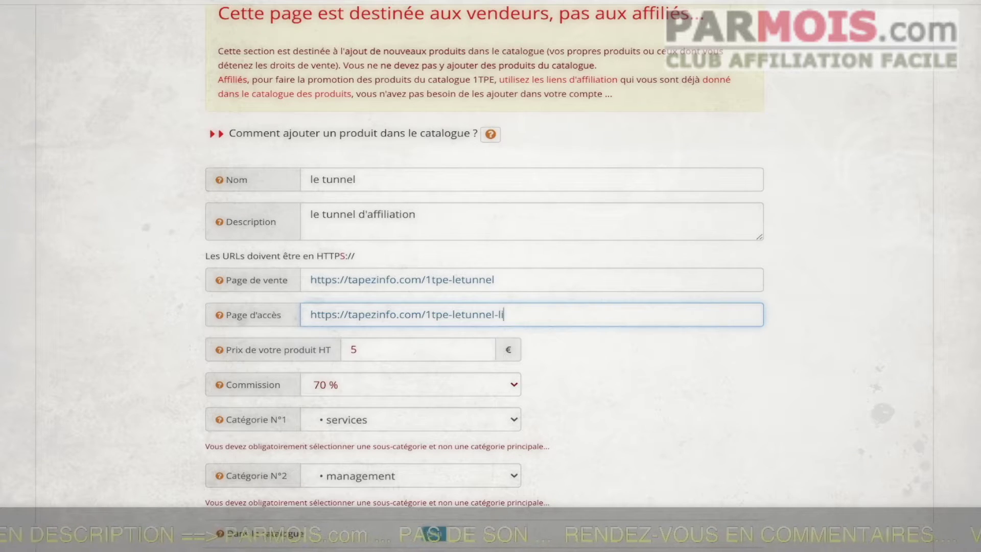
key(BackSpace)
key(BackSpace)
key(BackSpace)
key(BackSpace)
key(BackSpace)
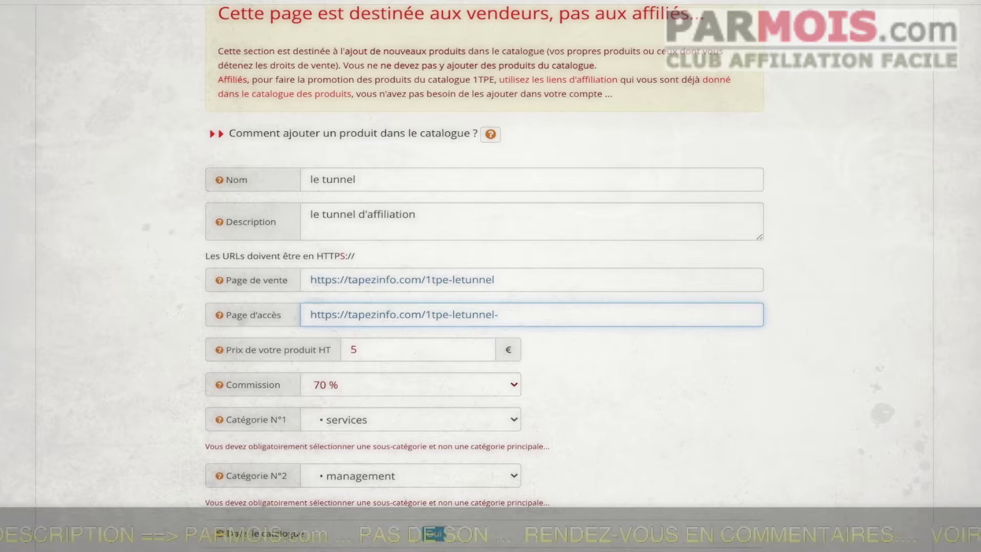
text(acces)
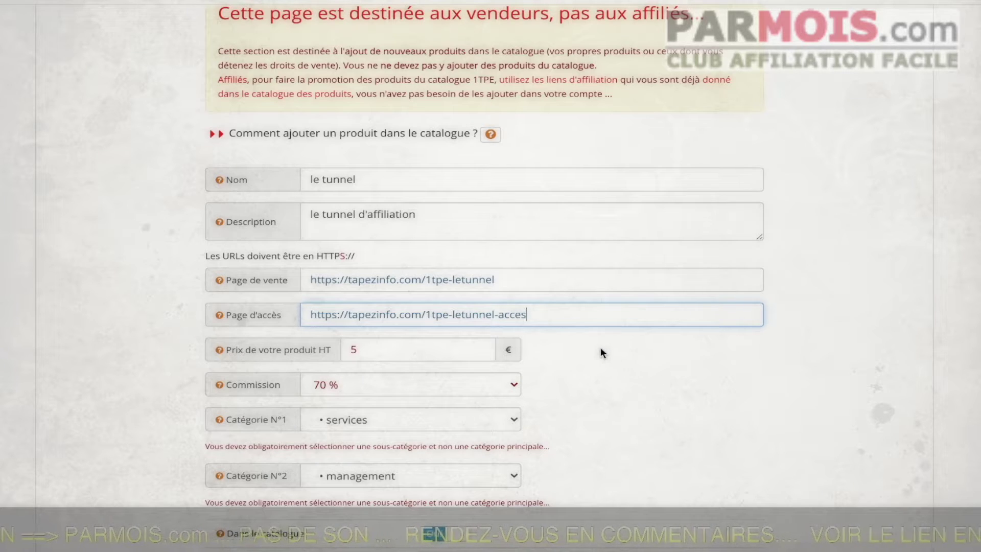
scroll(658, 225, down, 7)
click(504, 261)
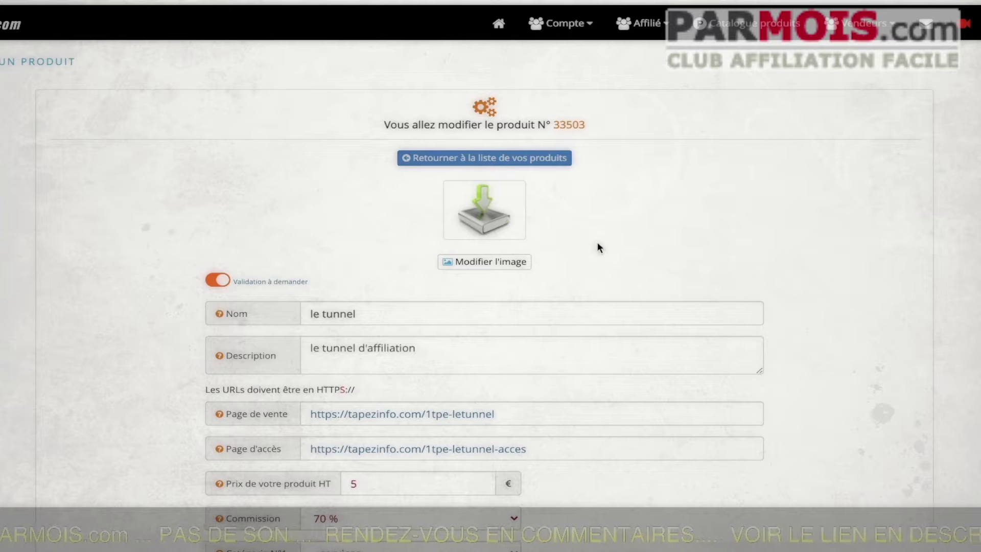
- Review the saved product's settings and compare the purchase button designs in sets 1, 2 and 3
scroll(665, 189, down, 2)
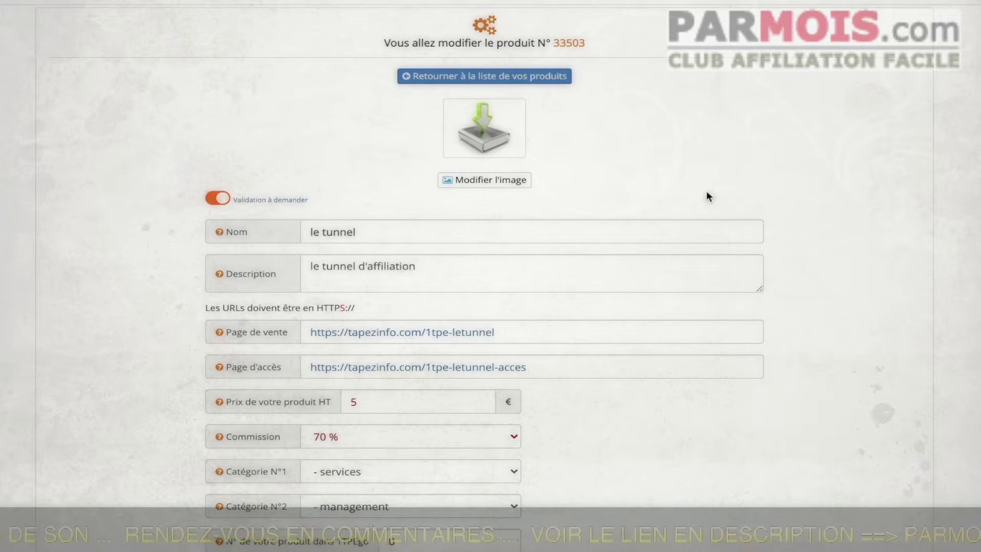
scroll(708, 196, down, 7)
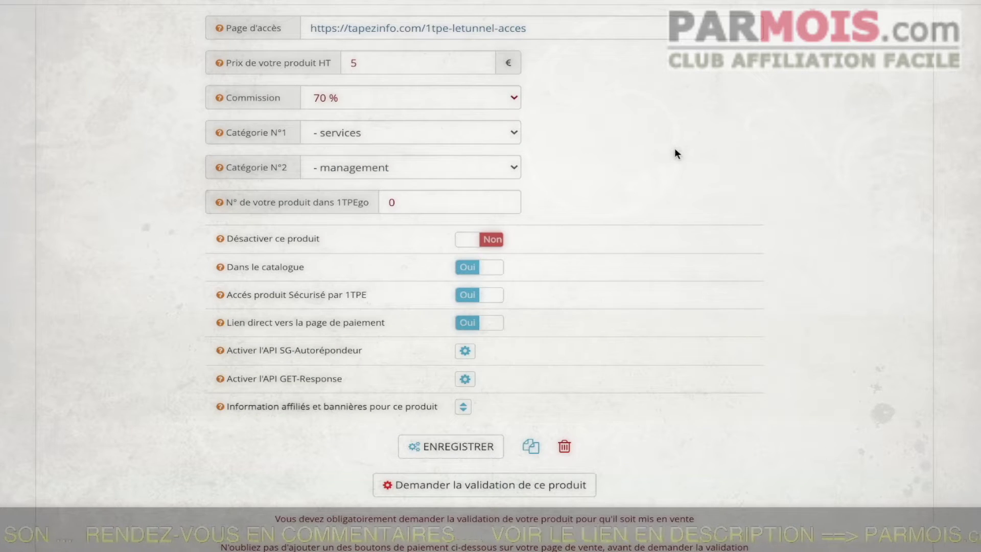
scroll(676, 153, down, 3)
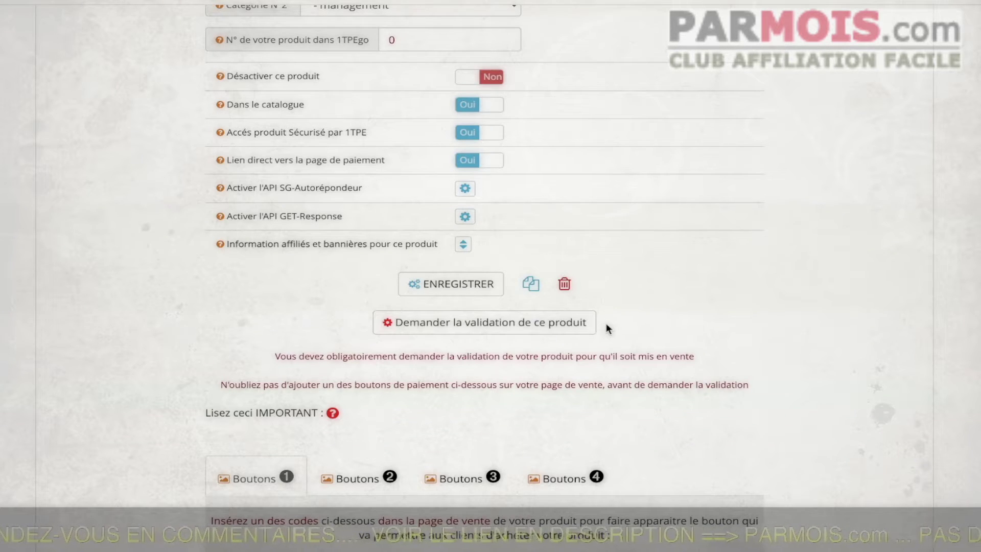
scroll(661, 310, down, 3)
scroll(661, 310, down, 3)
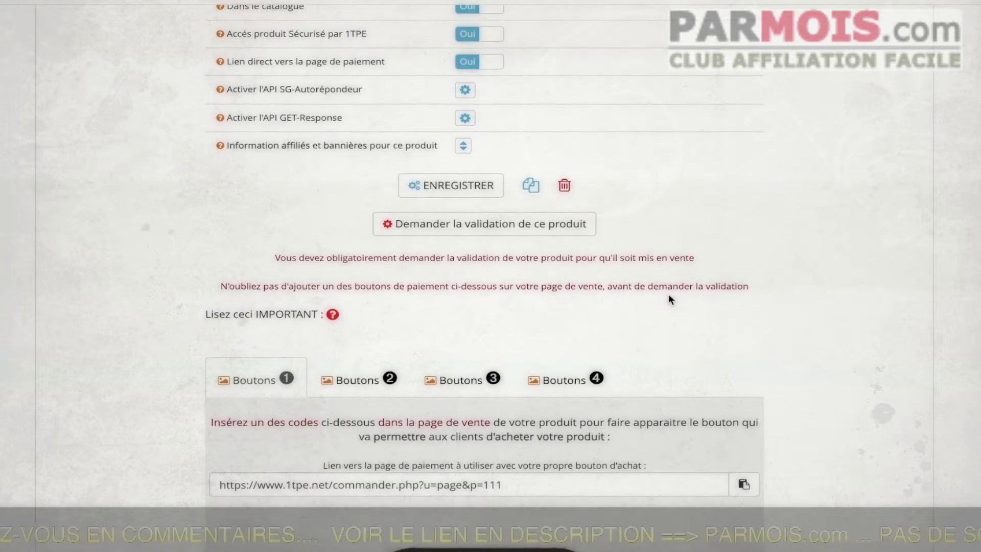
scroll(671, 298, down, 5)
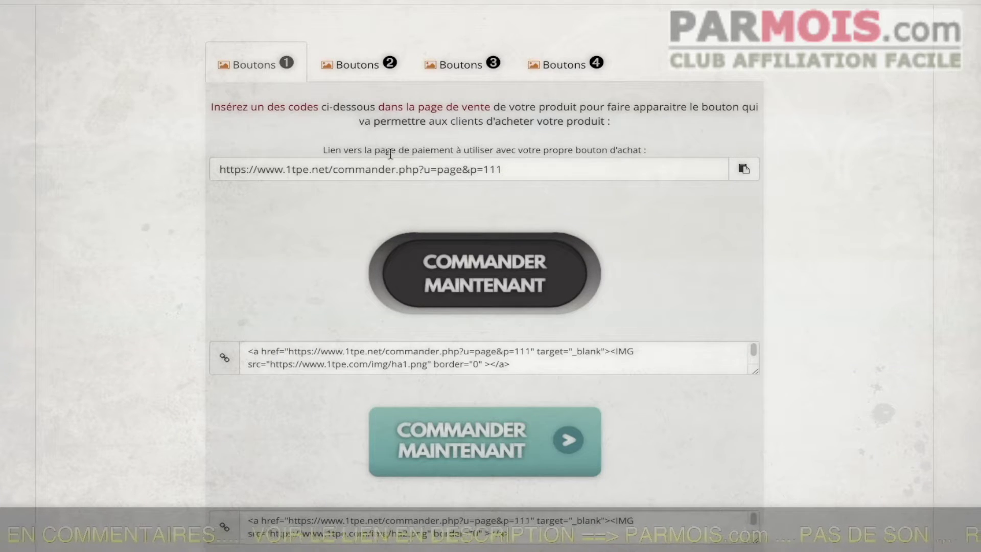
click(360, 60)
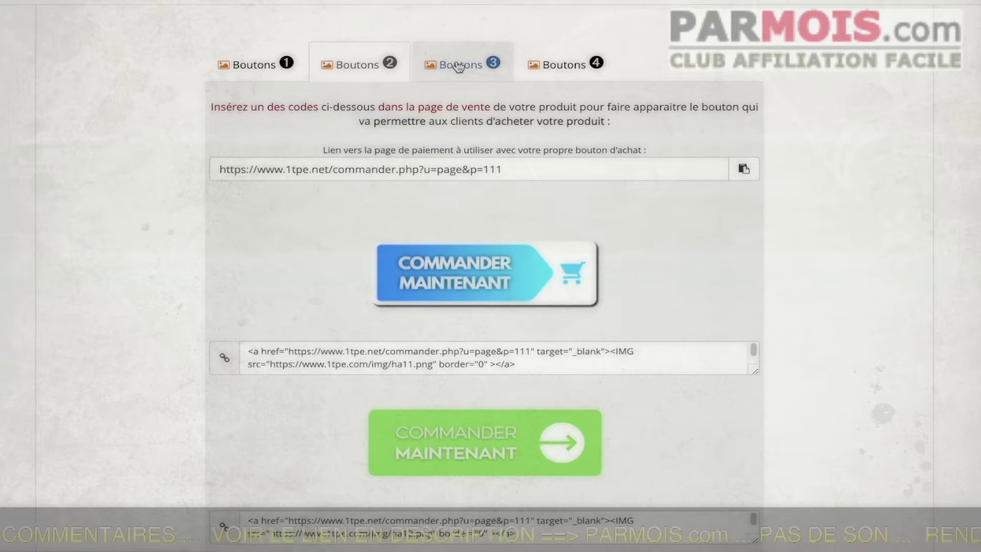
click(456, 65)
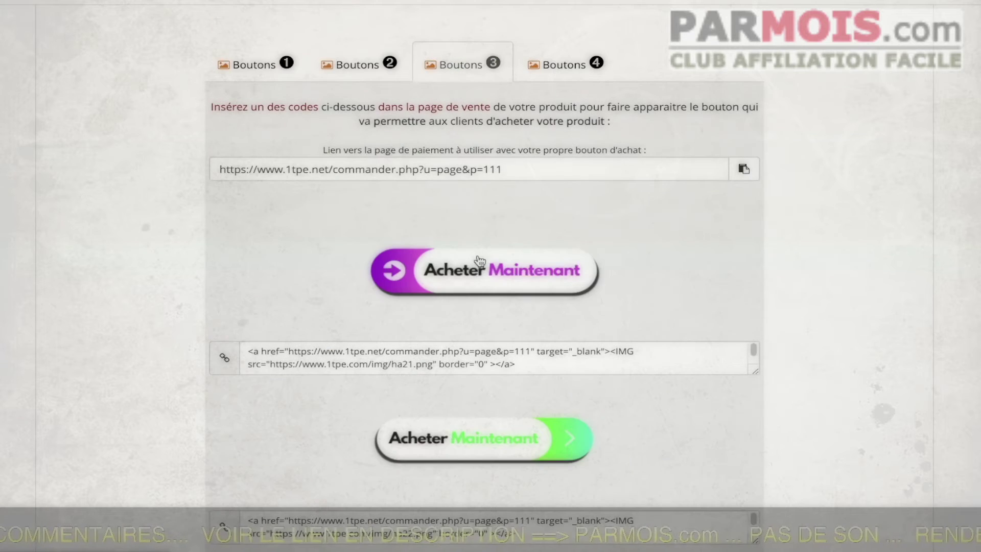
click(256, 62)
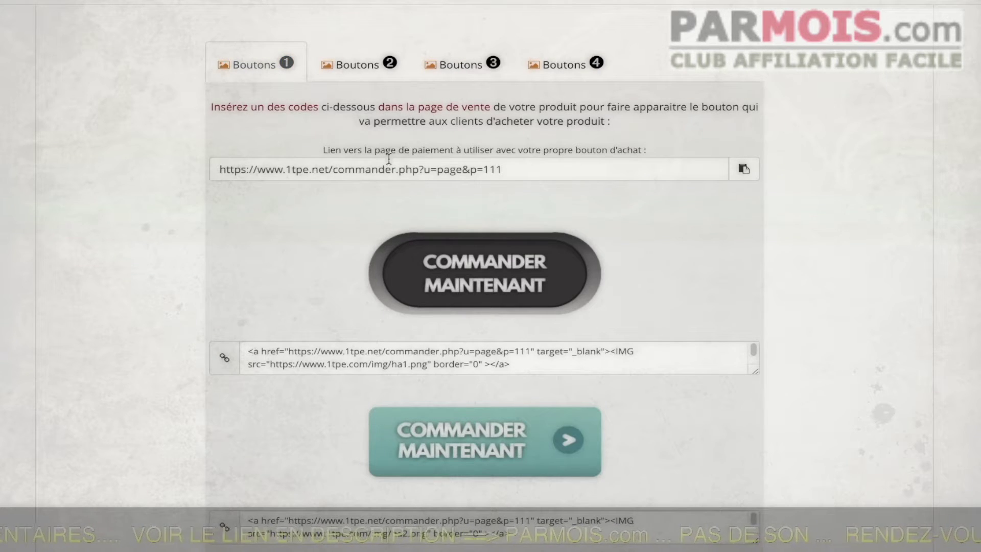
- Examine the payment page link meant for a custom purchase button and the product validation request option
click(519, 169)
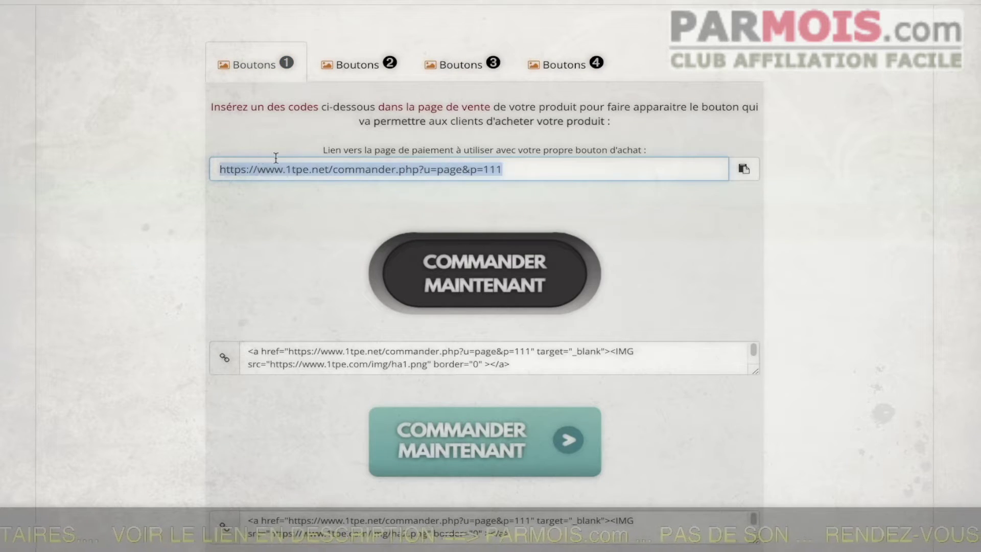
click(485, 167)
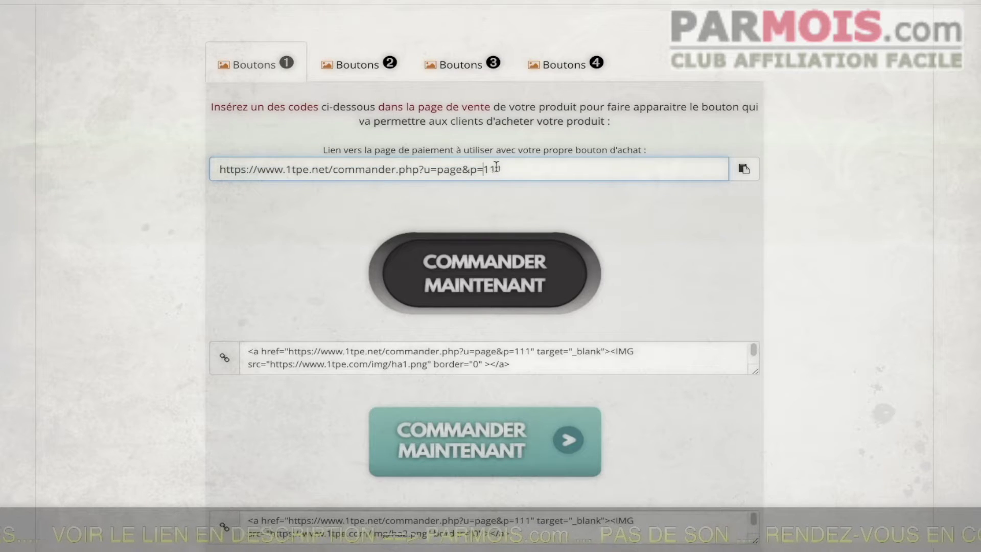
scroll(801, 146, up, 2)
scroll(800, 147, up, 1)
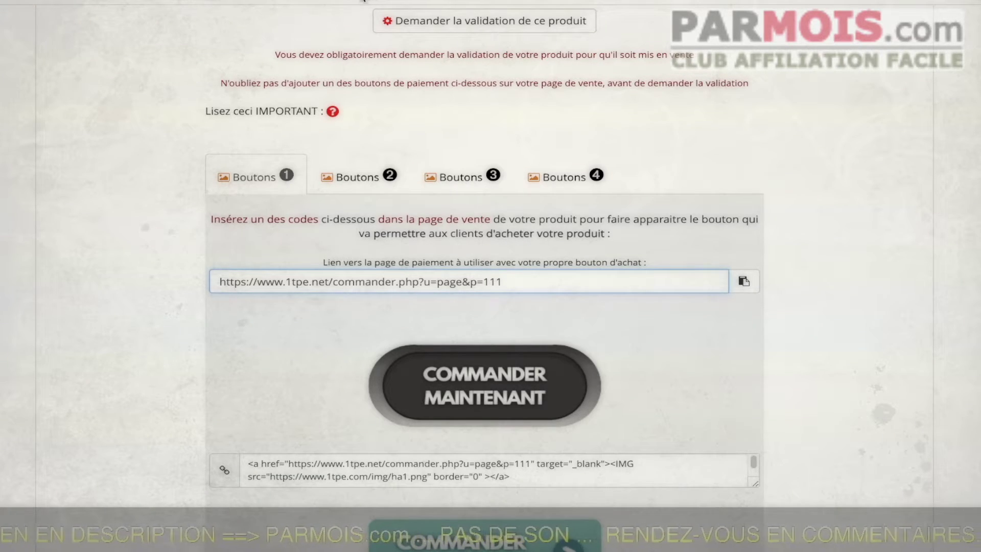
scroll(738, 134, up, 5)
scroll(808, 168, down, 5)
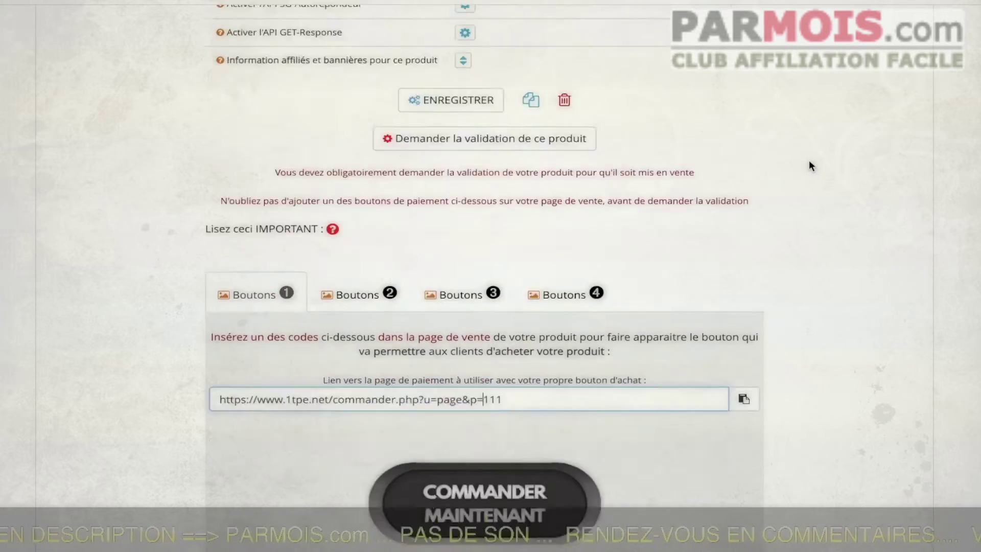
- Recheck the sales and access page URLs, highlight the full payment page link, and review the product options
scroll(717, 185, up, 9)
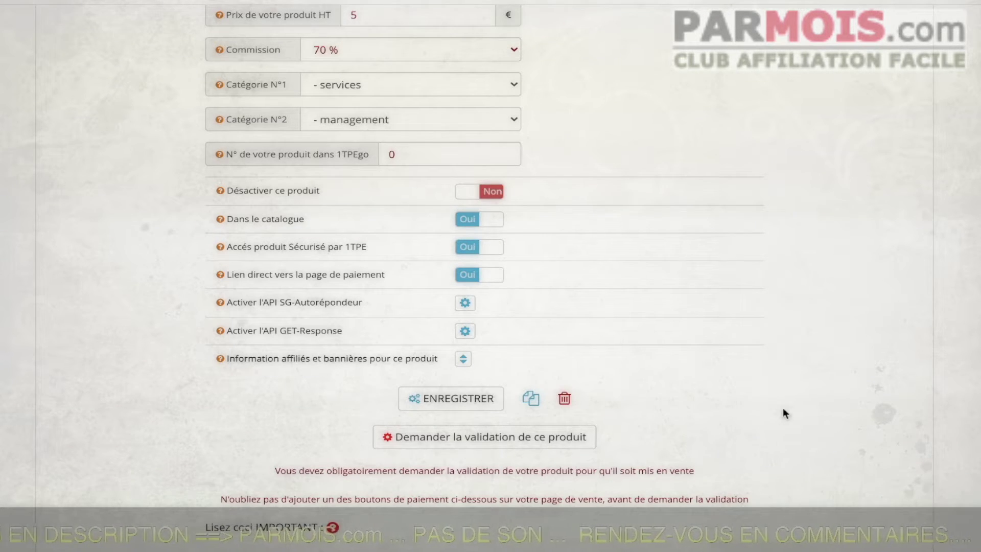
scroll(786, 413, up, 5)
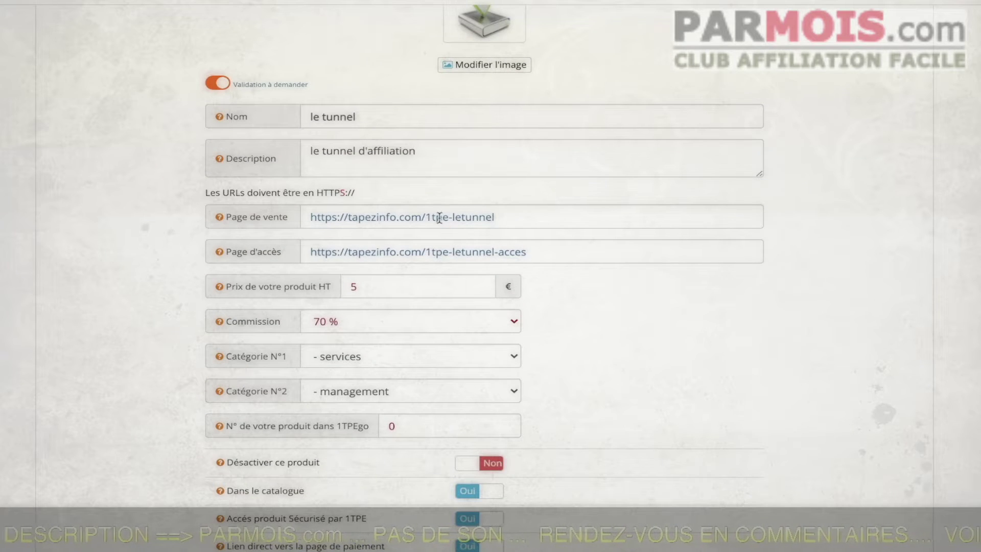
scroll(644, 299, down, 14)
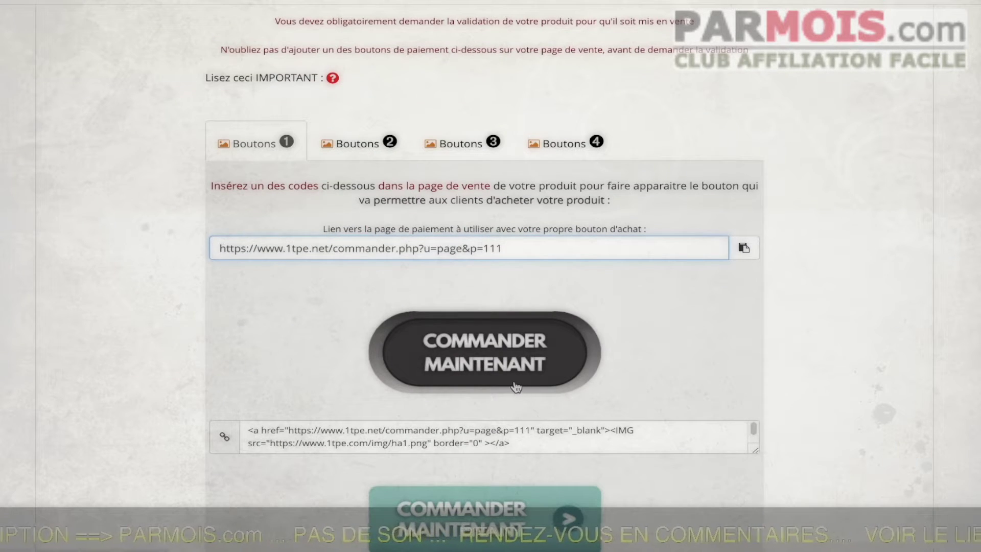
scroll(643, 276, up, 1)
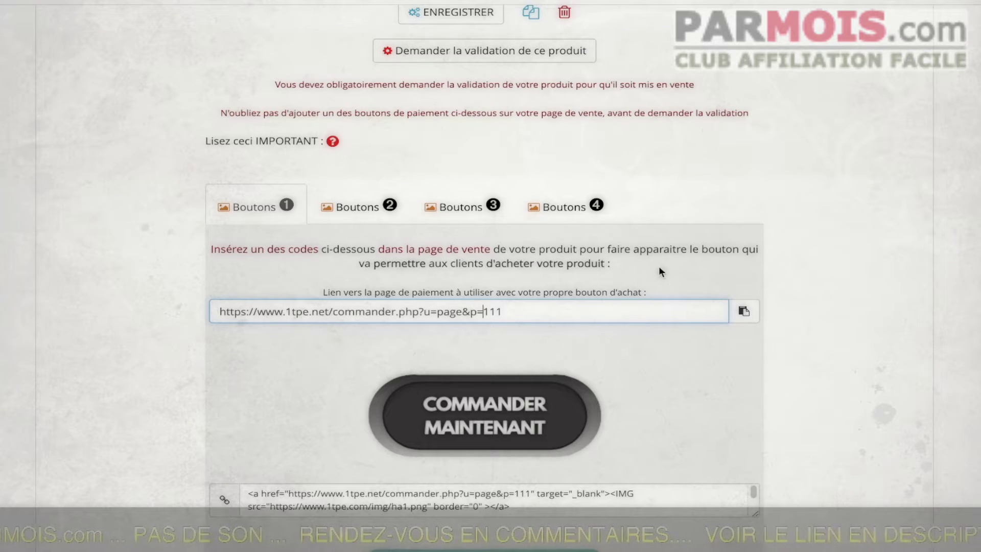
drag(506, 311, 217, 313)
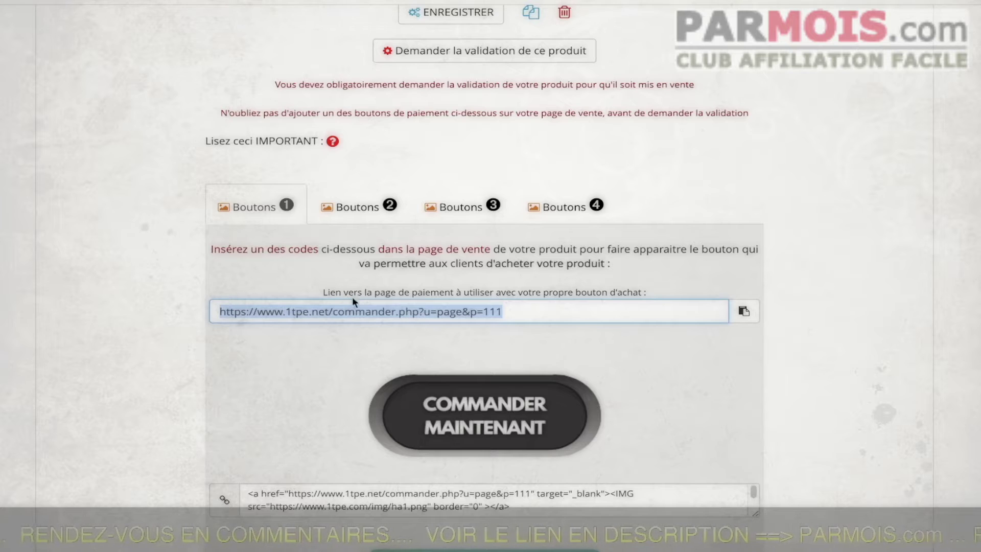
scroll(788, 281, up, 7)
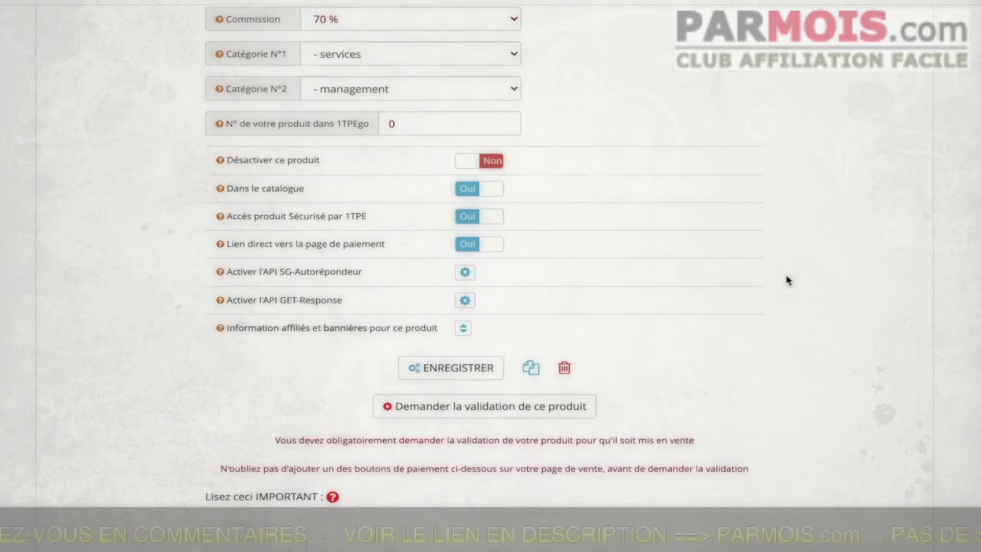
scroll(789, 280, up, 1)
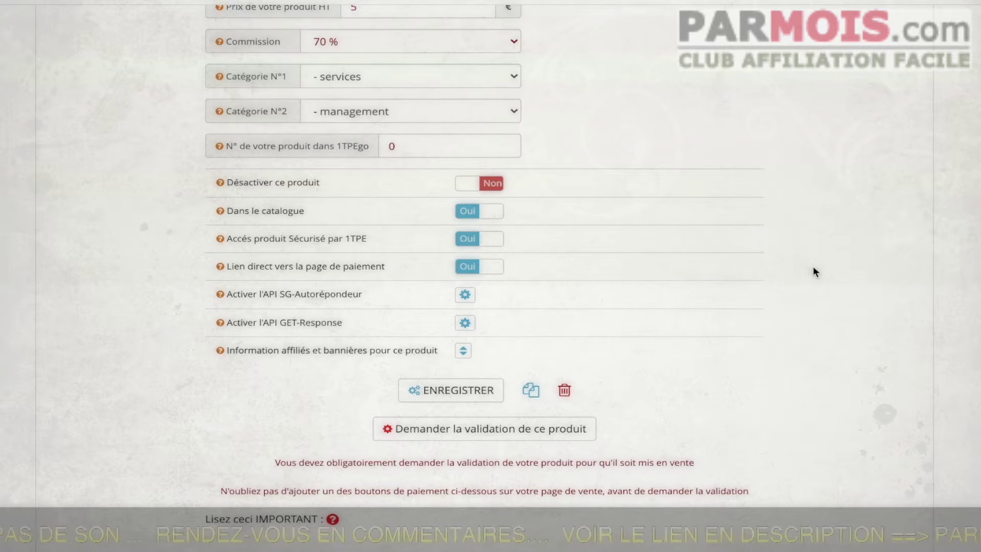
- Reselect the full payment page link provided for a custom purchase button in button set 1
scroll(814, 267, up, 1)
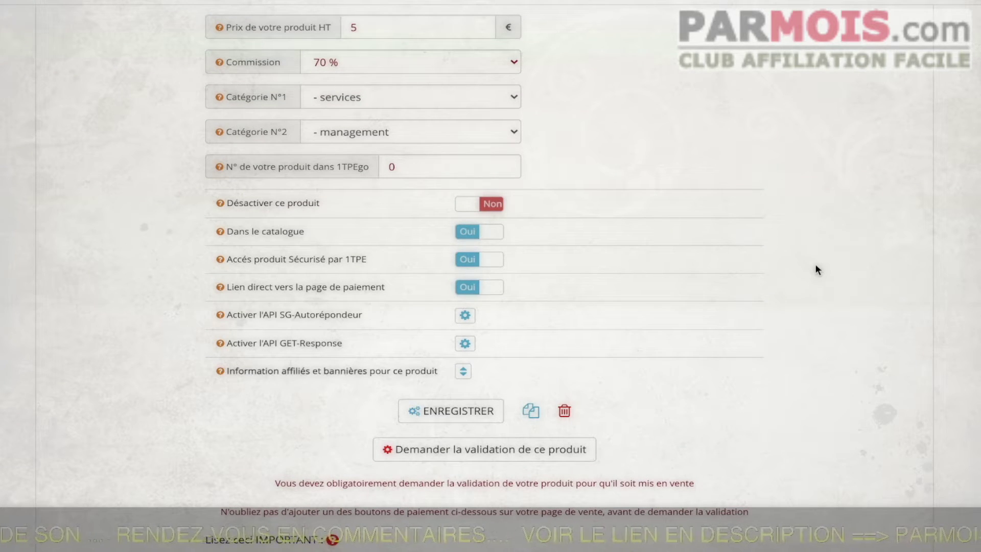
scroll(814, 243, down, 1)
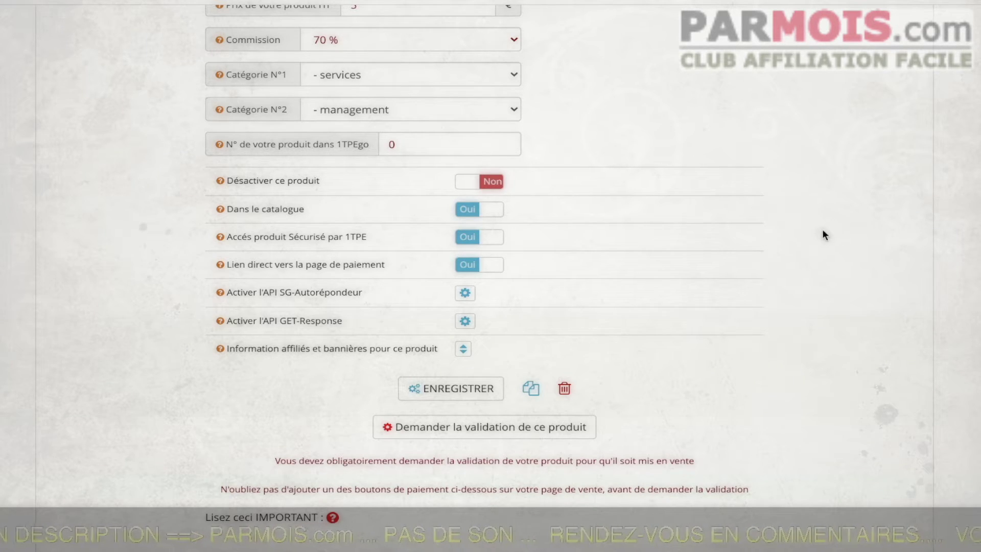
scroll(828, 215, down, 8)
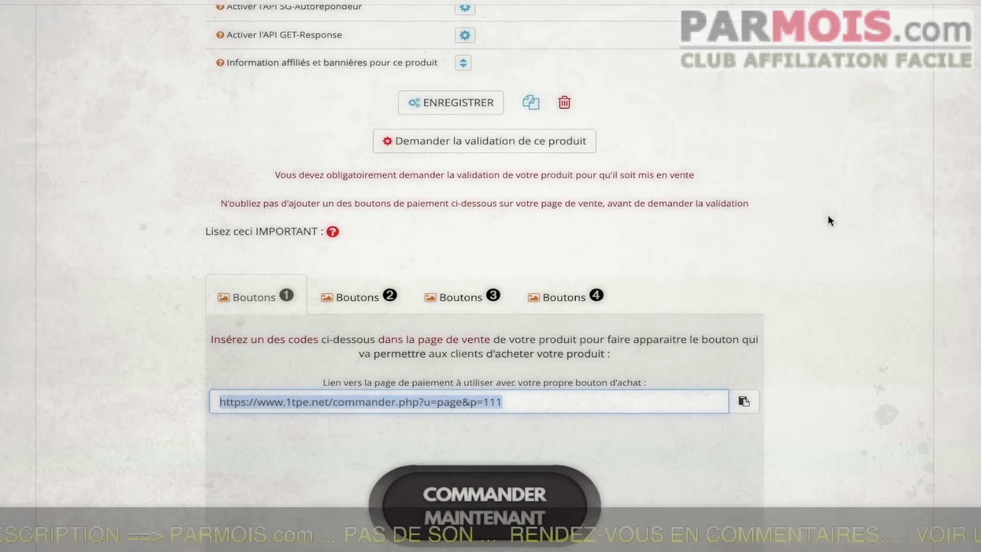
click(634, 283)
scroll(433, 301, down, 1)
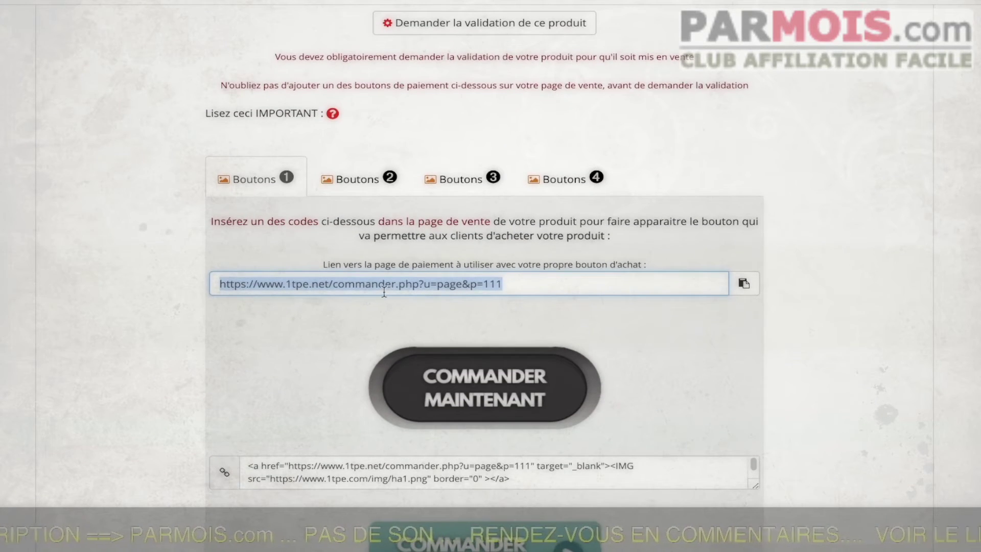
click(510, 287)
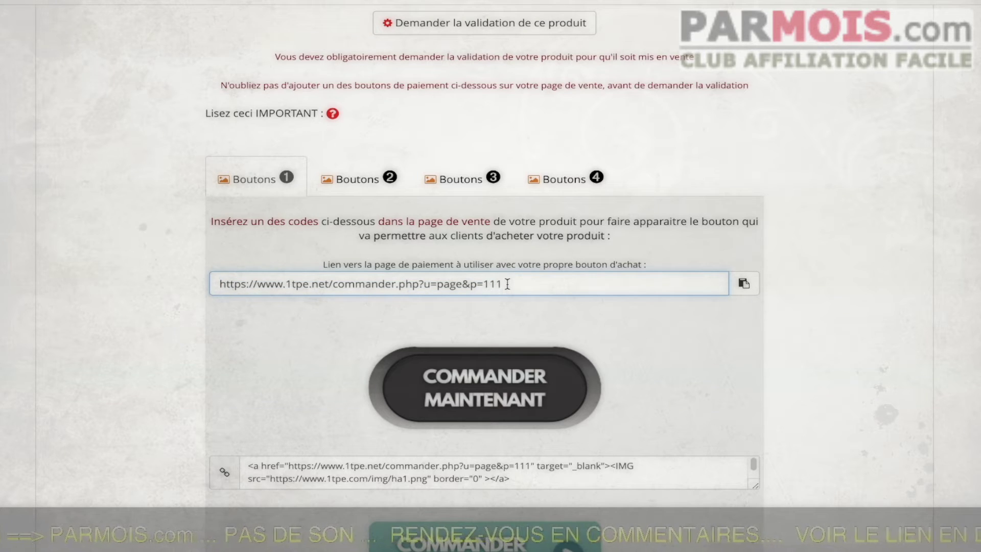
drag(507, 284, 224, 286)
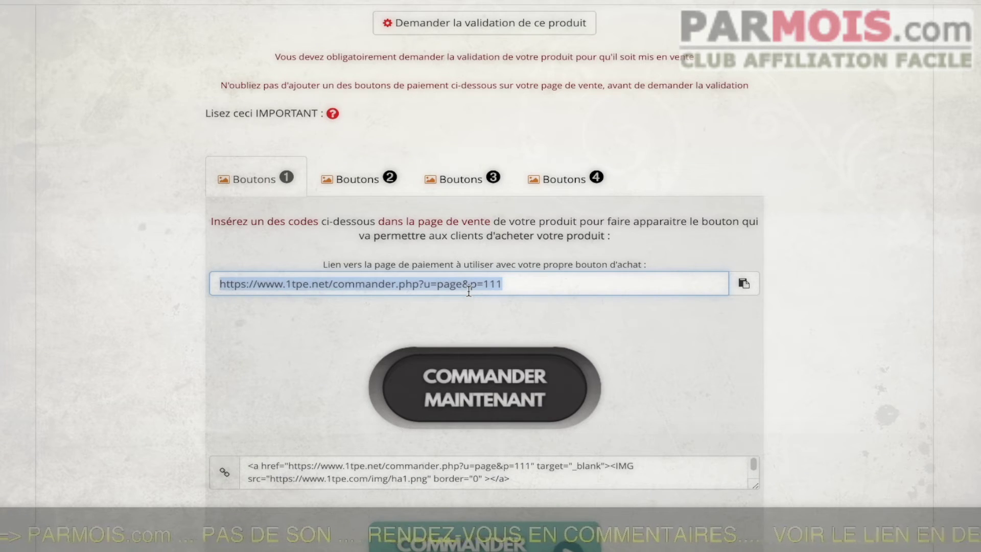
- Check the product's sales page and access page URLs against its catalogue, secured access and direct payment link options
scroll(877, 252, up, 10)
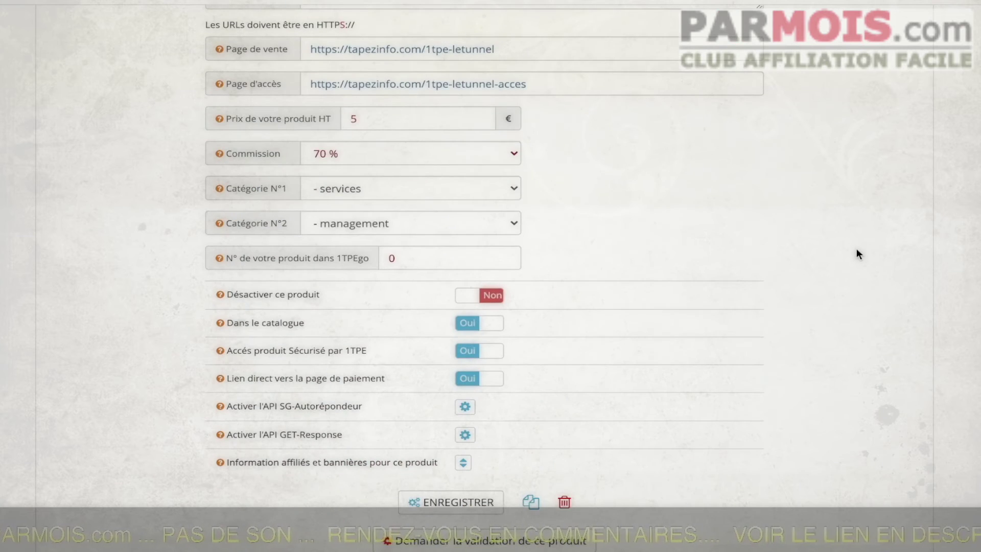
scroll(858, 253, up, 4)
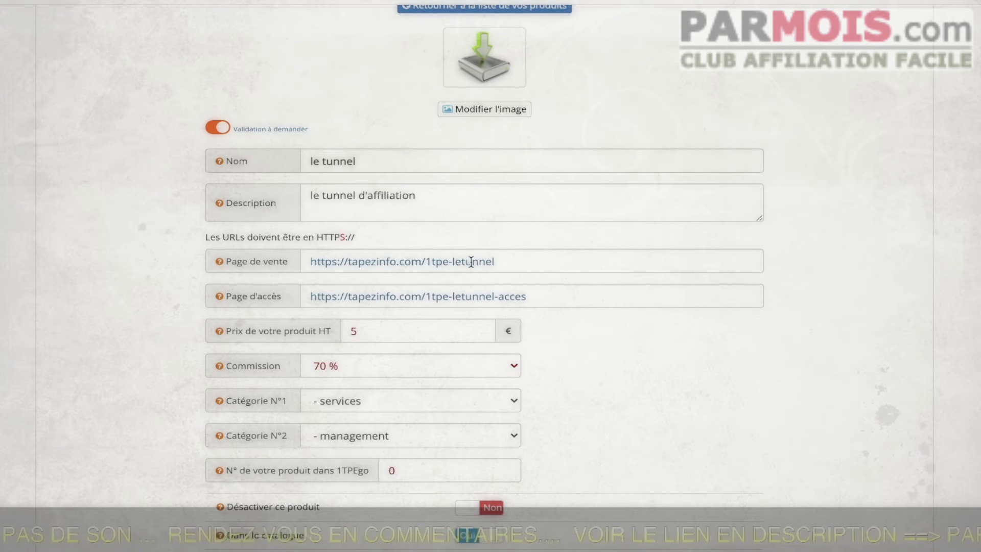
scroll(486, 262, down, 1)
scroll(576, 265, down, 10)
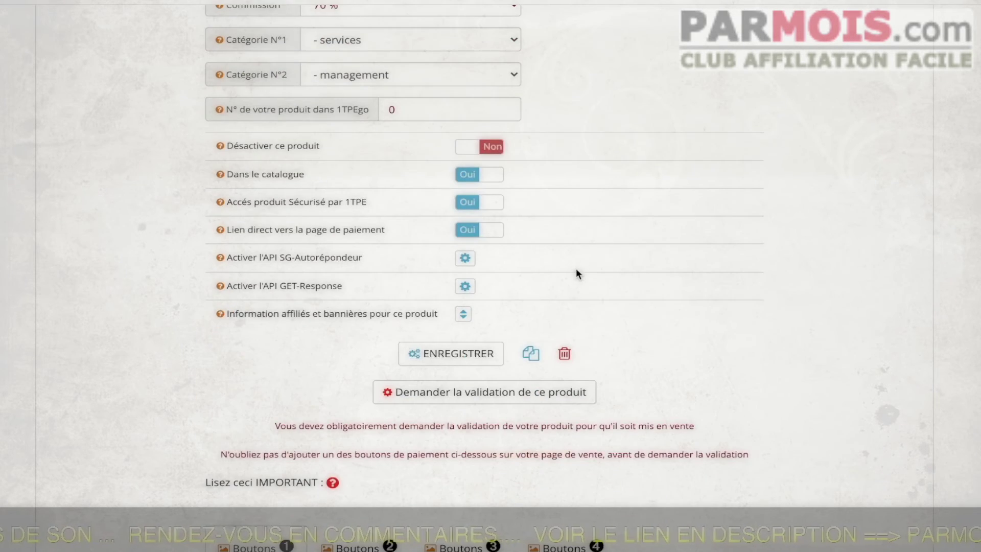
scroll(599, 302, up, 10)
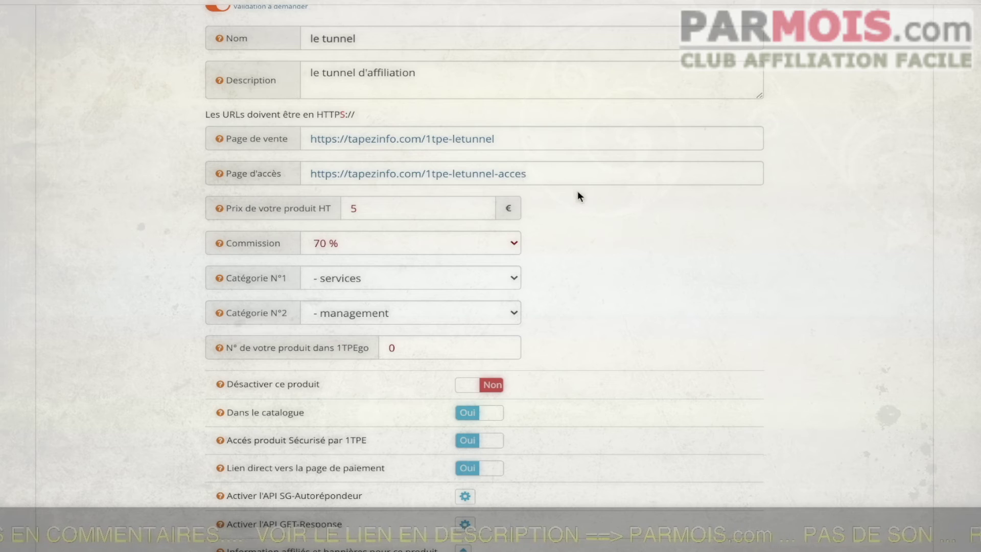
- Return to the custom purchase button's payment page link and highlight it from start to end
scroll(578, 191, down, 3)
scroll(594, 120, down, 7)
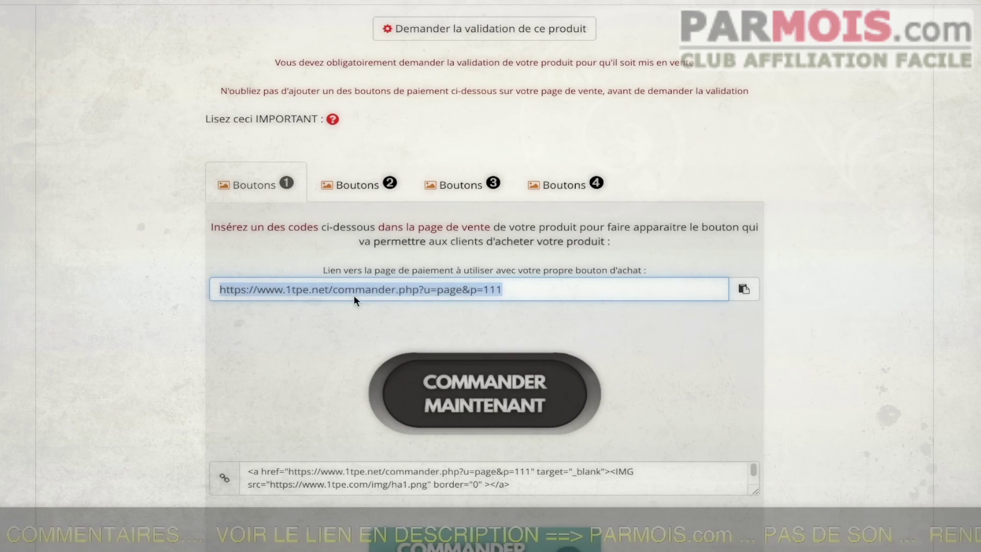
click(319, 290)
click(222, 290)
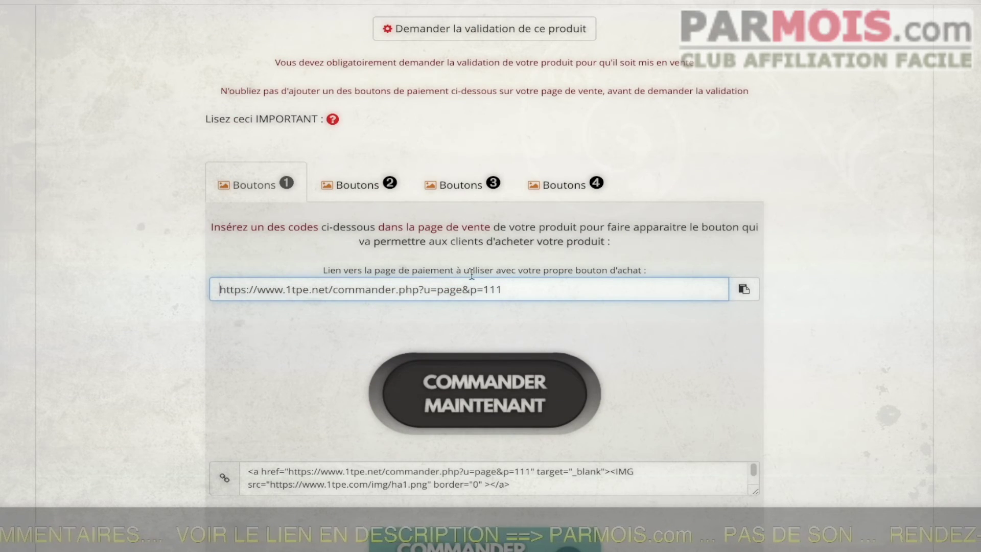
shift+click(517, 286)
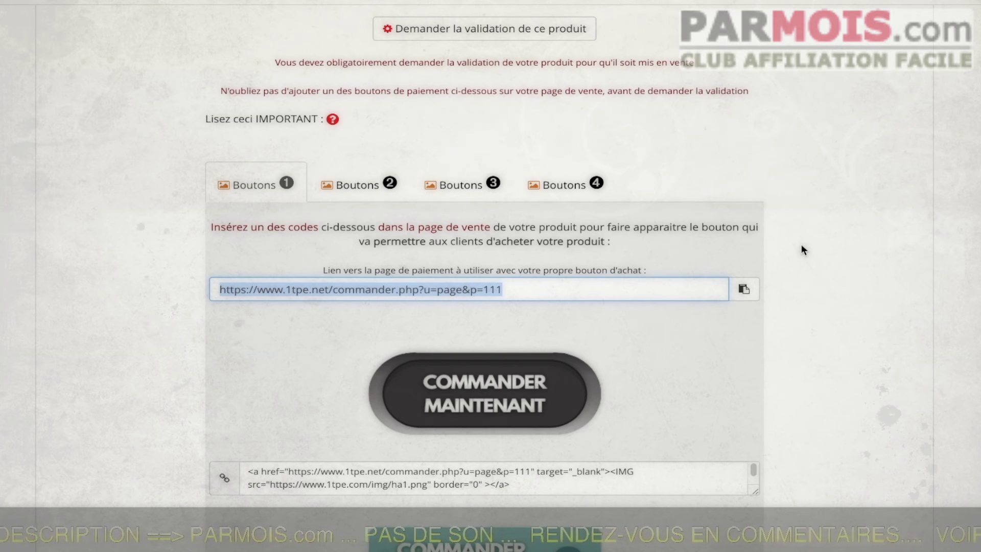
- Review the product form from its name, description and price down to the validation request option
scroll(799, 245, up, 10)
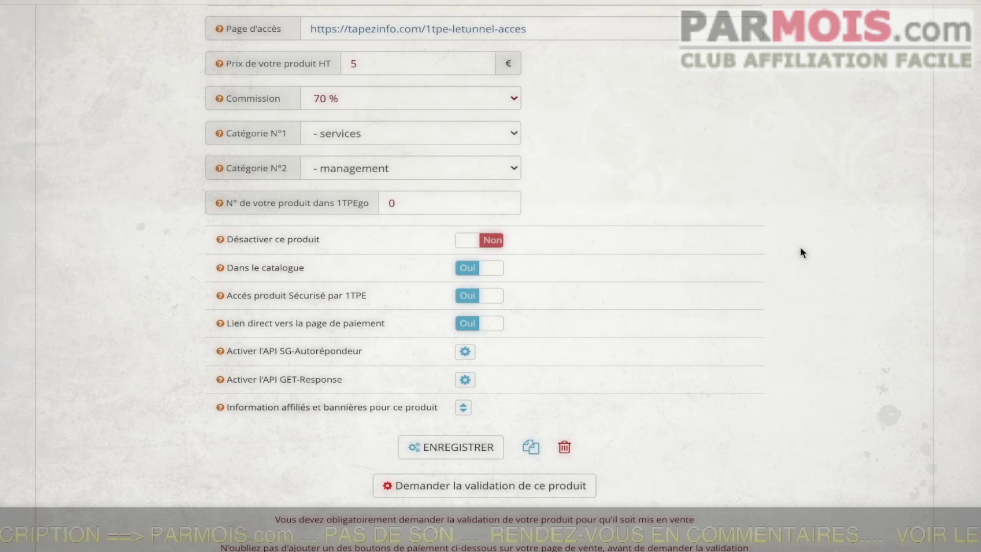
scroll(804, 250, up, 2)
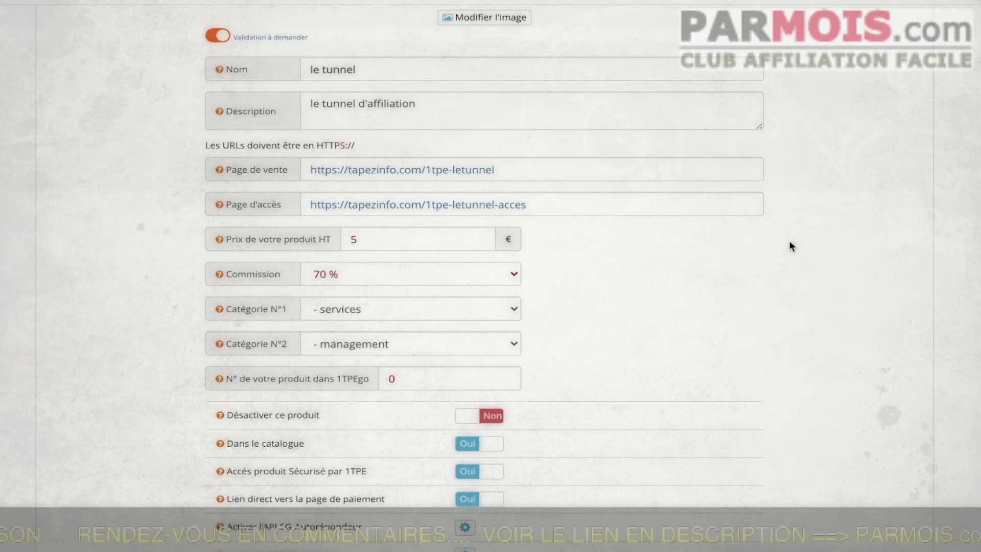
scroll(802, 210, up, 2)
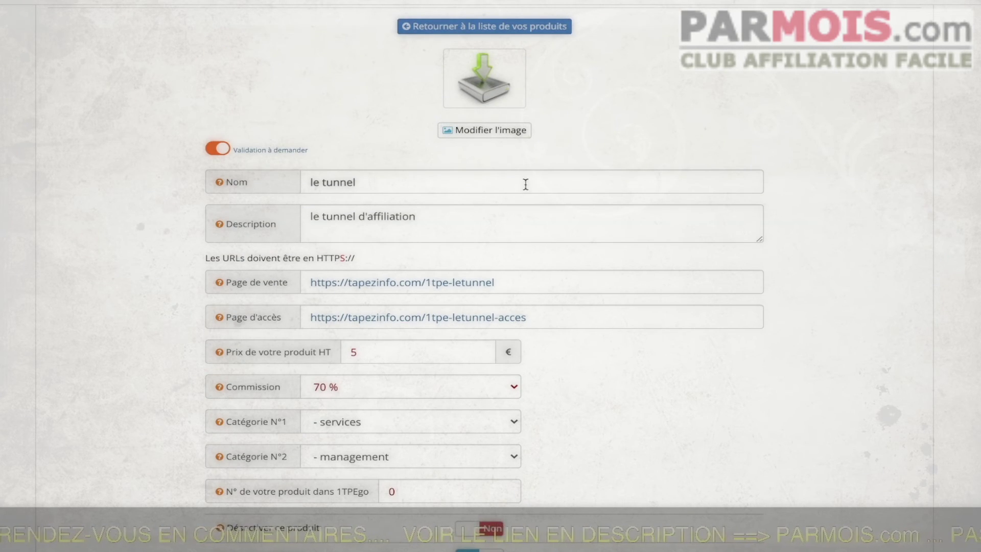
scroll(559, 206, down, 4)
scroll(560, 206, down, 8)
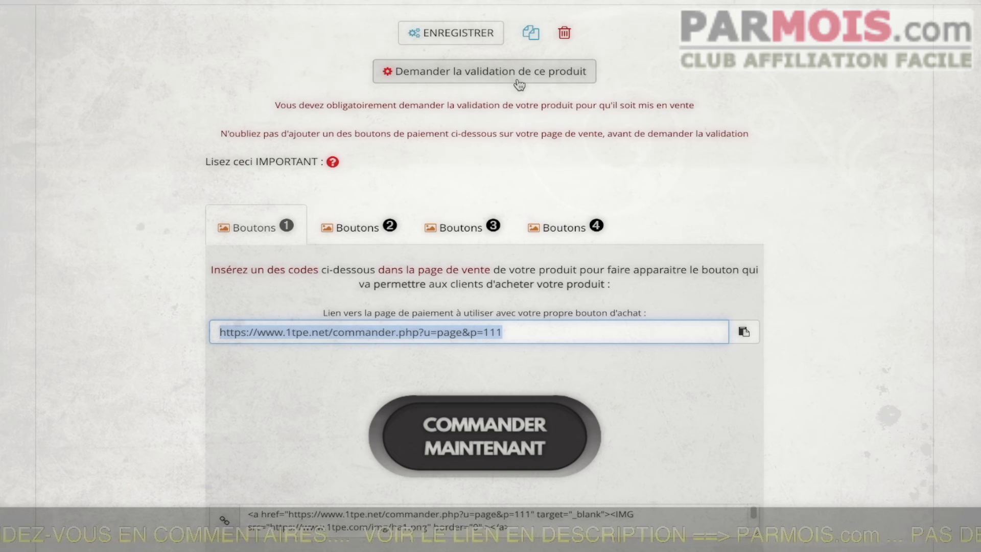
- Read the notes on mandatory validation and adding a payment button, and recheck the product's main details
scroll(655, 78, up, 1)
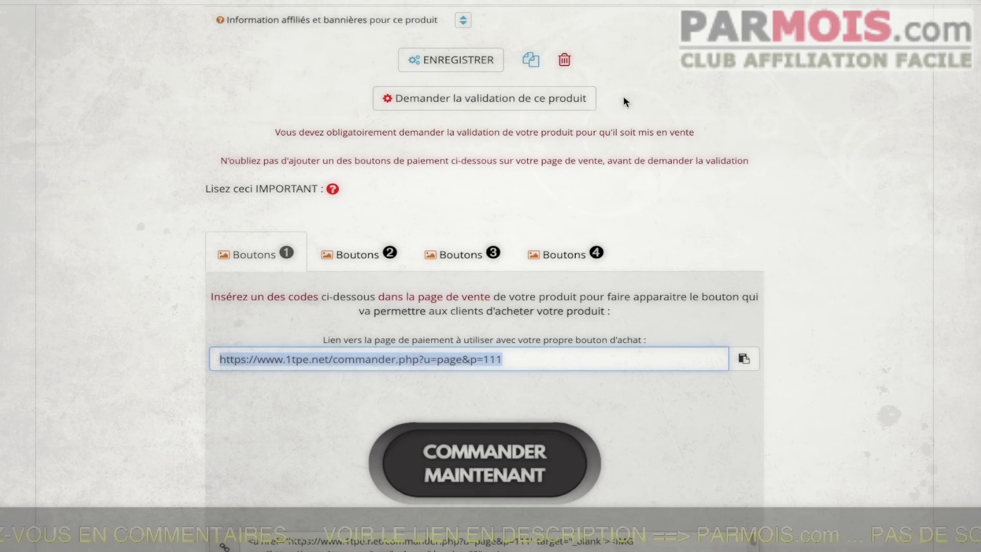
scroll(635, 102, up, 1)
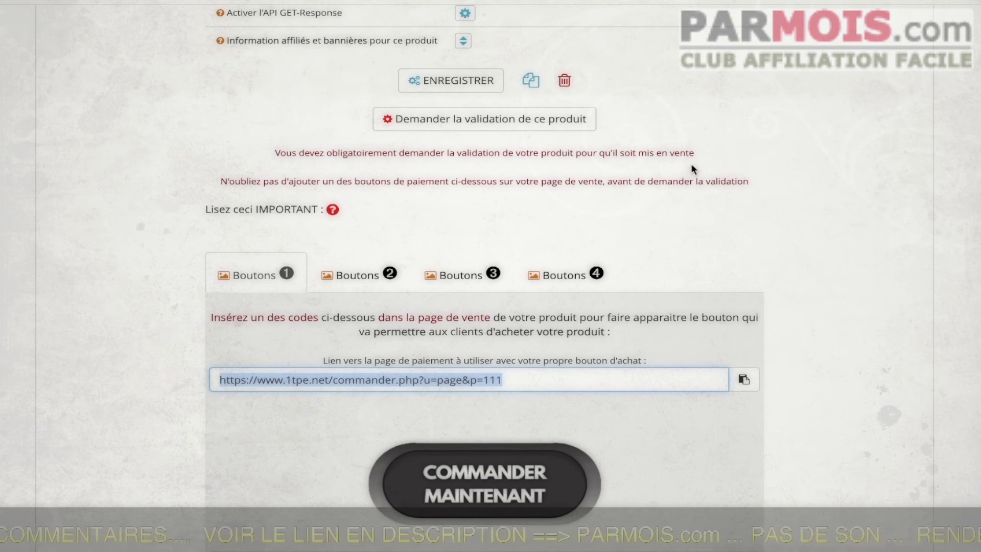
scroll(689, 166, up, 4)
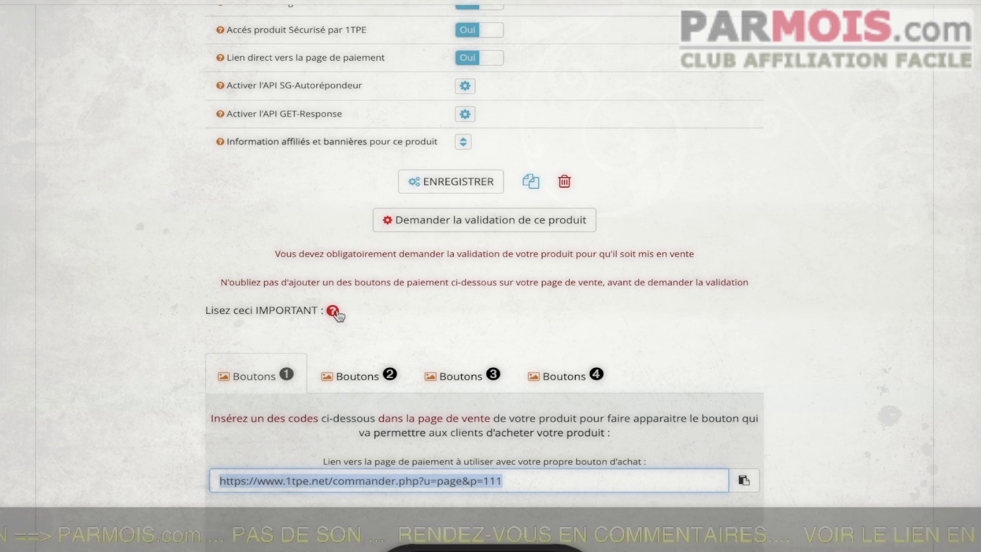
scroll(124, 176, up, 3)
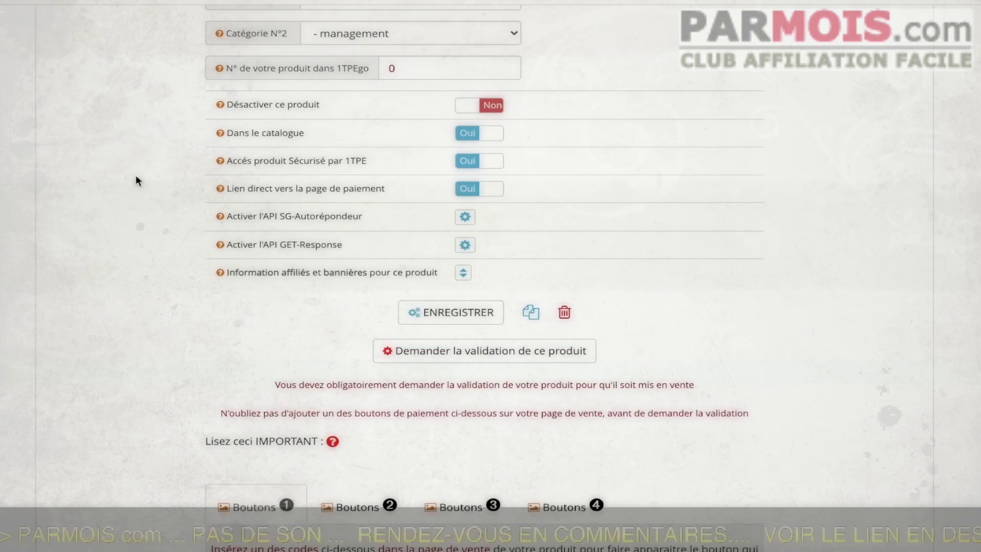
scroll(137, 180, up, 8)
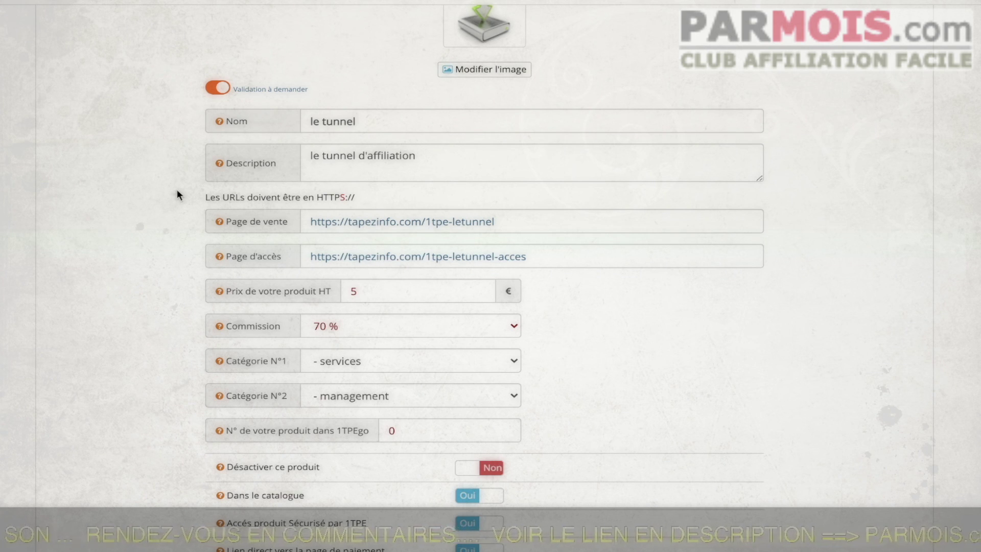
scroll(177, 191, down, 1)
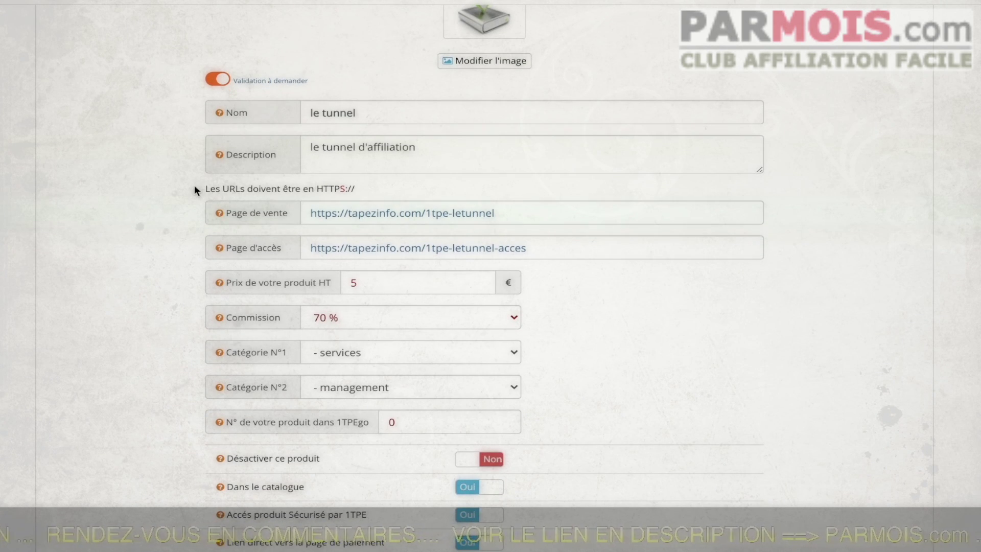